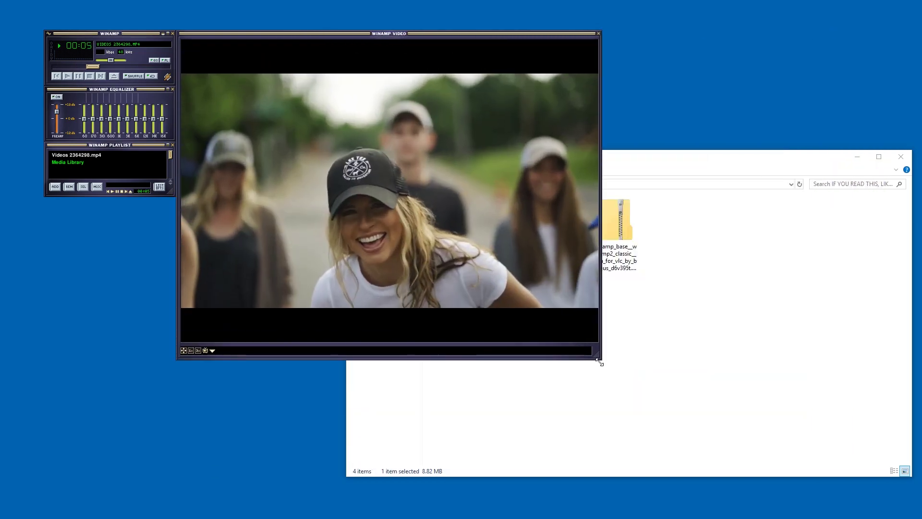
# Step: Resize the VLC video window, nudge the player window, and move the browser over it
pyautogui.moveTo(878, 469)
pyautogui.mouseDown()
pyautogui.moveTo(854, 515)
pyautogui.moveTo(868, 495)
pyautogui.mouseUp()
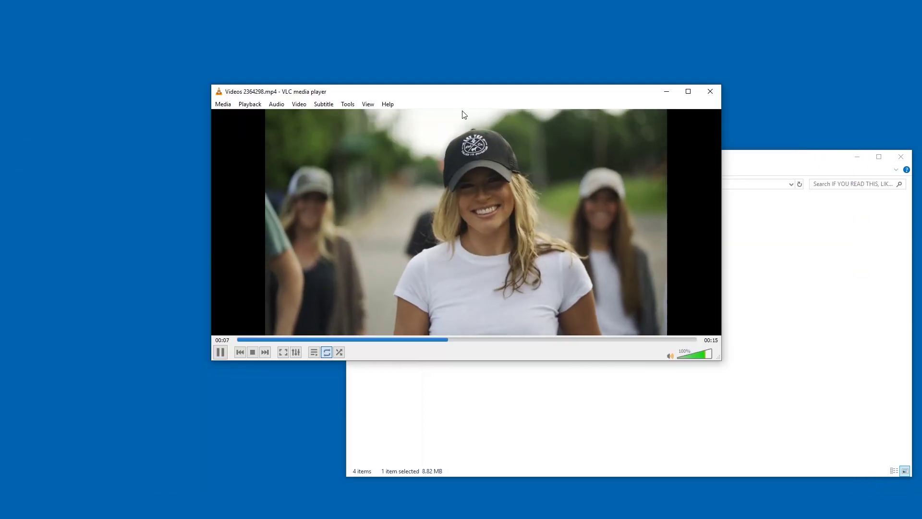
pyautogui.moveTo(464, 95); pyautogui.dragTo(458, 98)
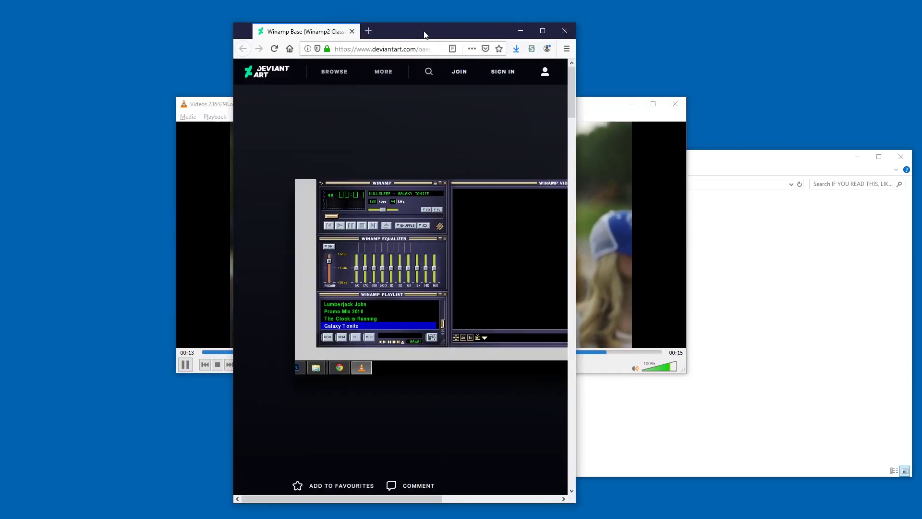
pyautogui.moveTo(426, 30); pyautogui.dragTo(445, 35)
# Step: Maximize the browser, download the Winamp Base skin zip, and show it in Downloads
pyautogui.doubleClick(444, 35)
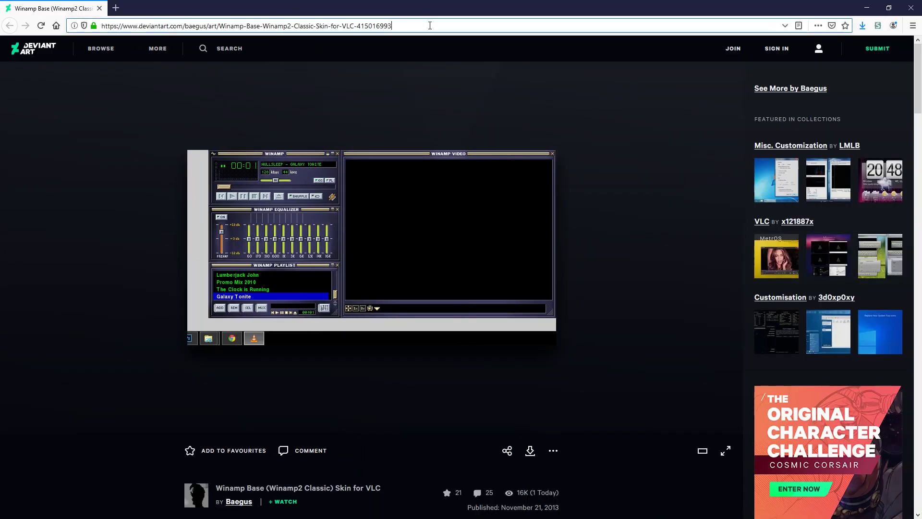
pyautogui.click(282, 222)
pyautogui.scroll(-5, 282, 223)
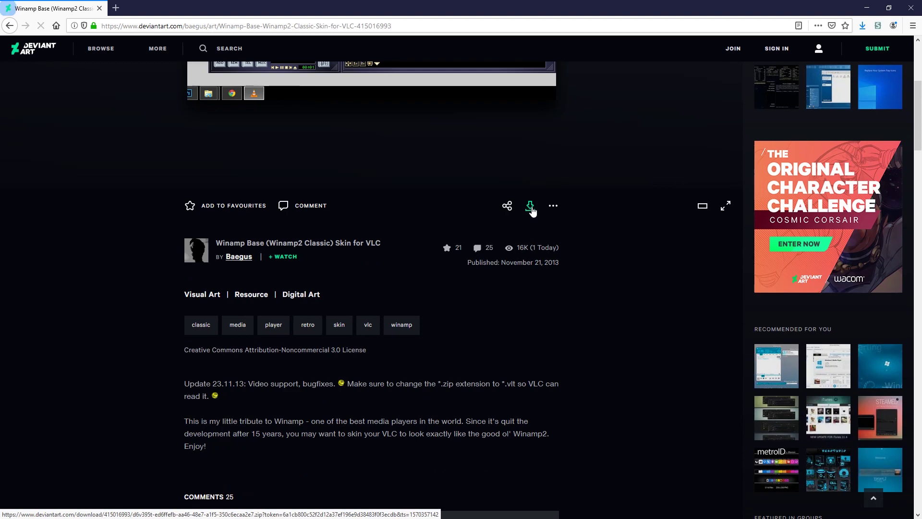
pyautogui.click(375, 255)
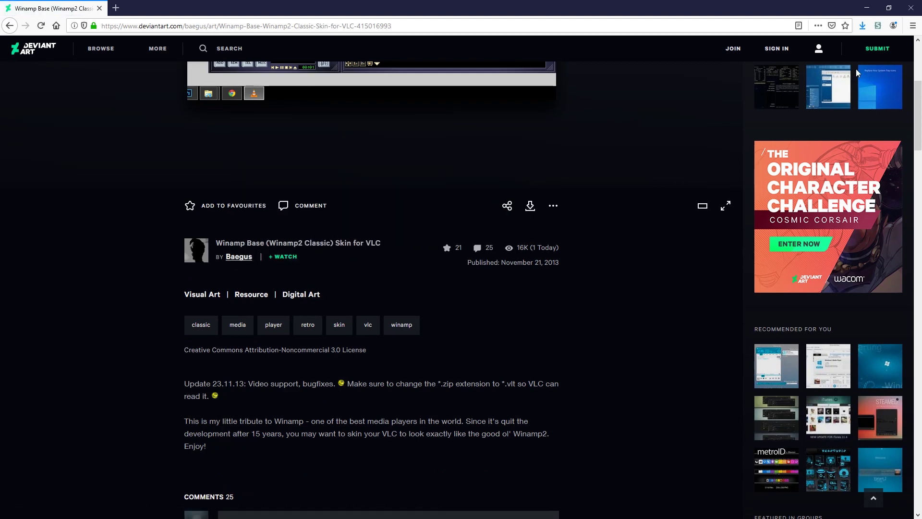
pyautogui.click(862, 27)
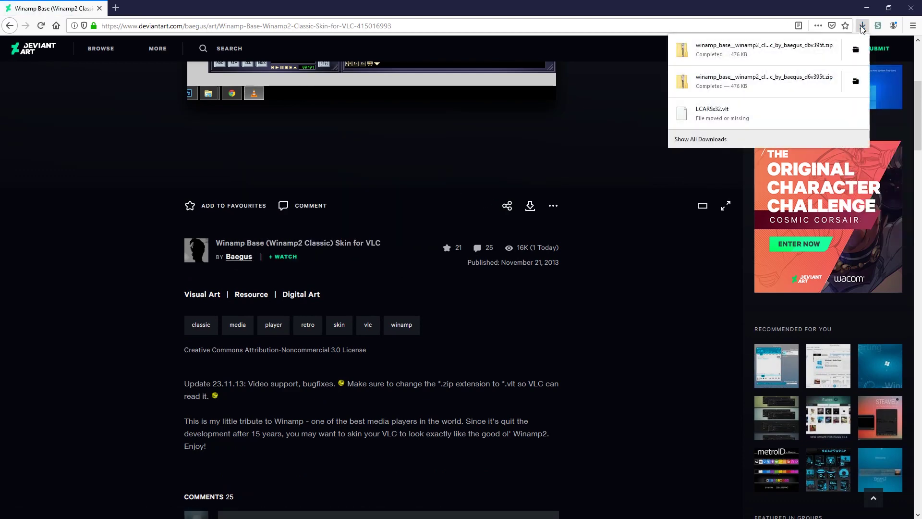
pyautogui.click(856, 50)
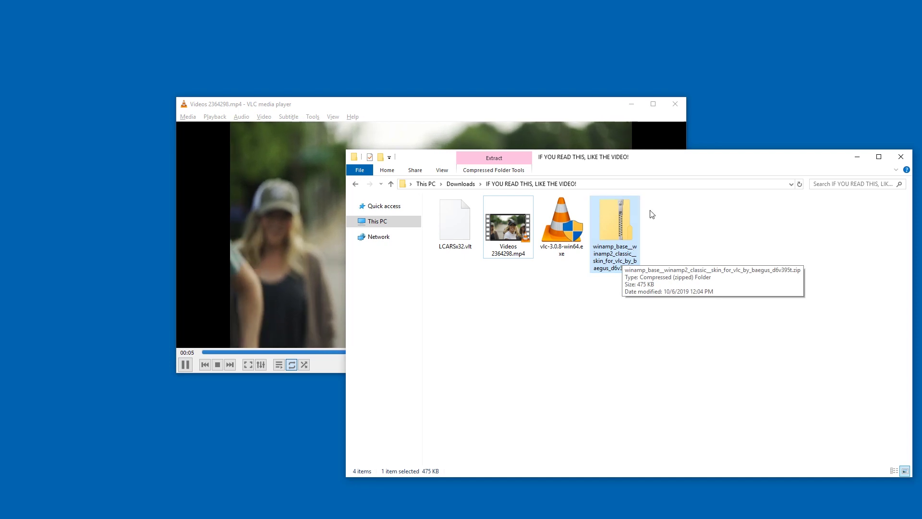
# Step: In VLC Preferences, pick the downloaded Winamp Base zip as the custom skin
pyautogui.click(318, 138)
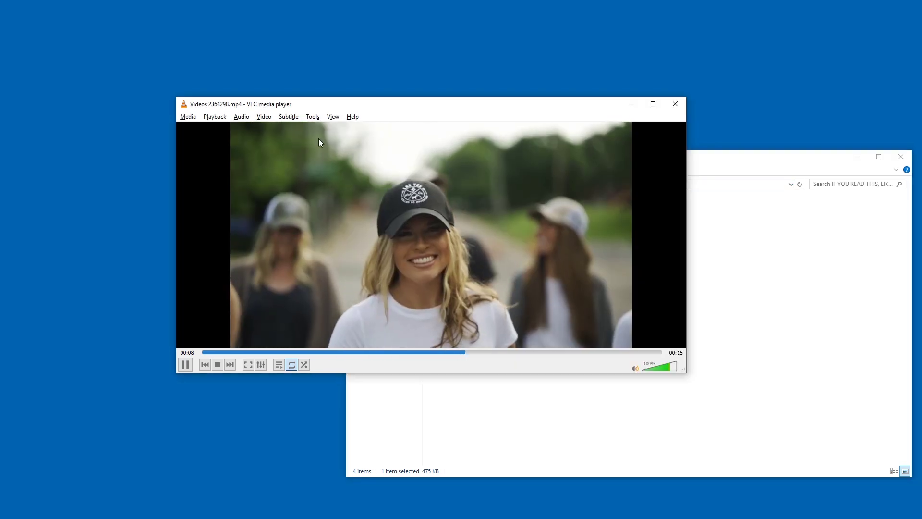
pyautogui.click(313, 118)
pyautogui.click(337, 229)
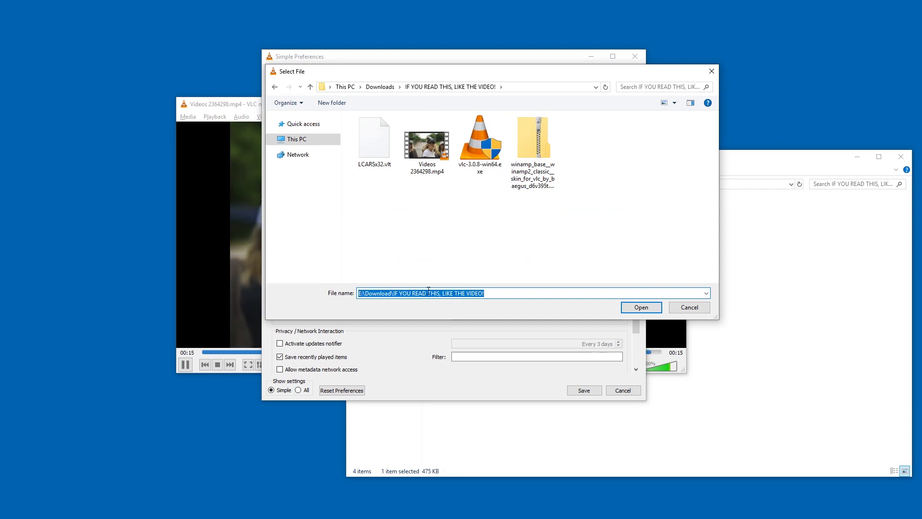
pyautogui.doubleClick(533, 171)
# Step: Save the skin setting, restart VLC, then enlarge the video window and shift the docked windows right
pyautogui.click(579, 393)
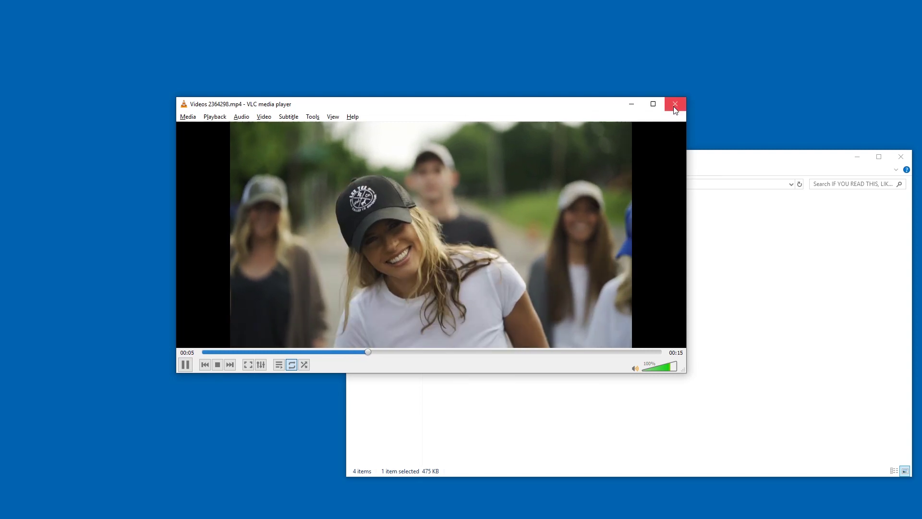
pyautogui.click(674, 105)
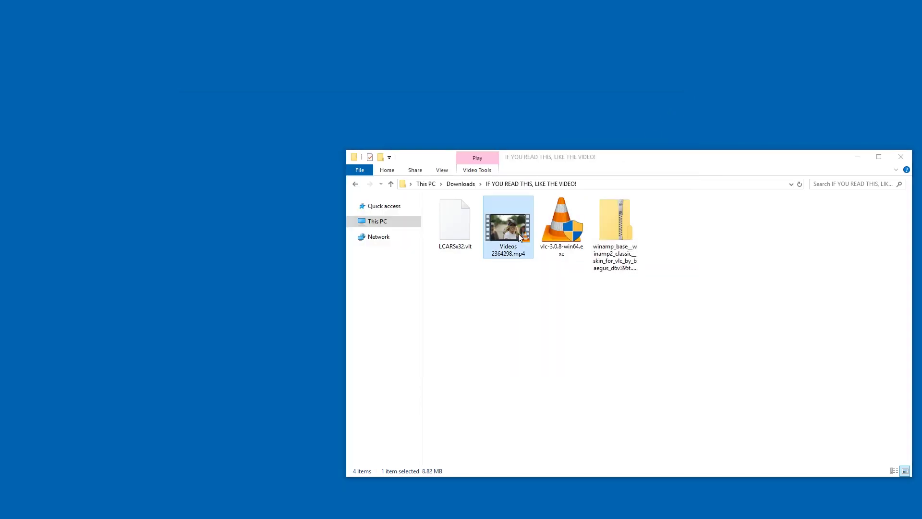
pyautogui.moveTo(342, 192)
pyautogui.mouseDown()
pyautogui.moveTo(581, 267)
pyautogui.moveTo(611, 293)
pyautogui.mouseUp()
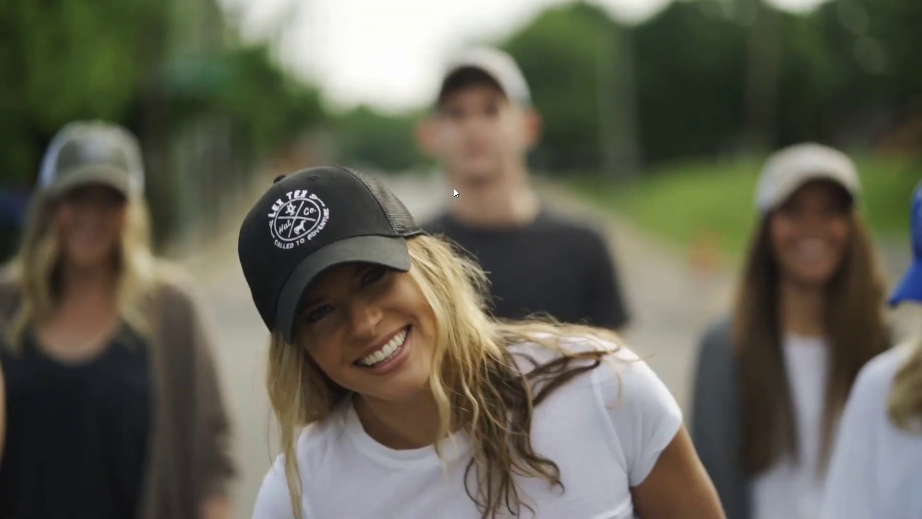
pyautogui.moveTo(127, 52)
pyautogui.mouseDown()
pyautogui.moveTo(297, 55)
pyautogui.moveTo(278, 69)
pyautogui.mouseUp()
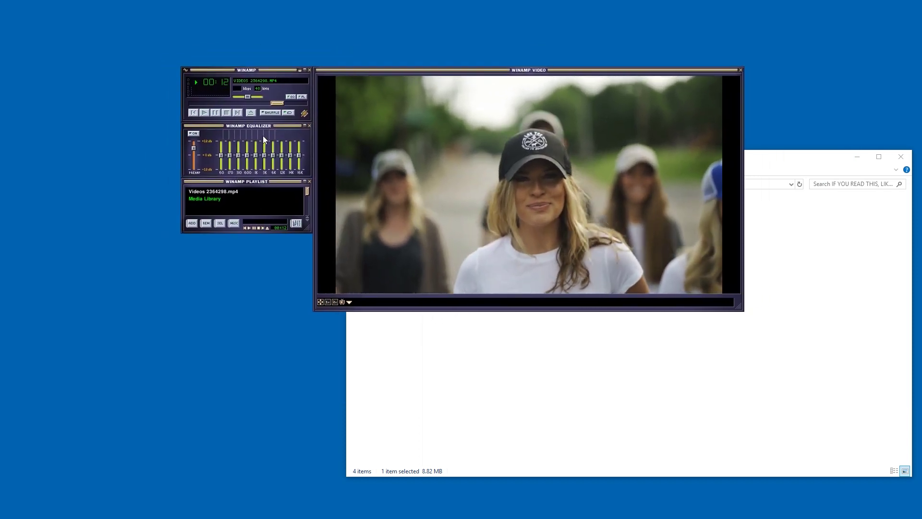
# Step: Lower the equalizer preamp slightly and raise the 310 Hz and 1K bands
pyautogui.moveTo(193, 145); pyautogui.dragTo(192, 151)
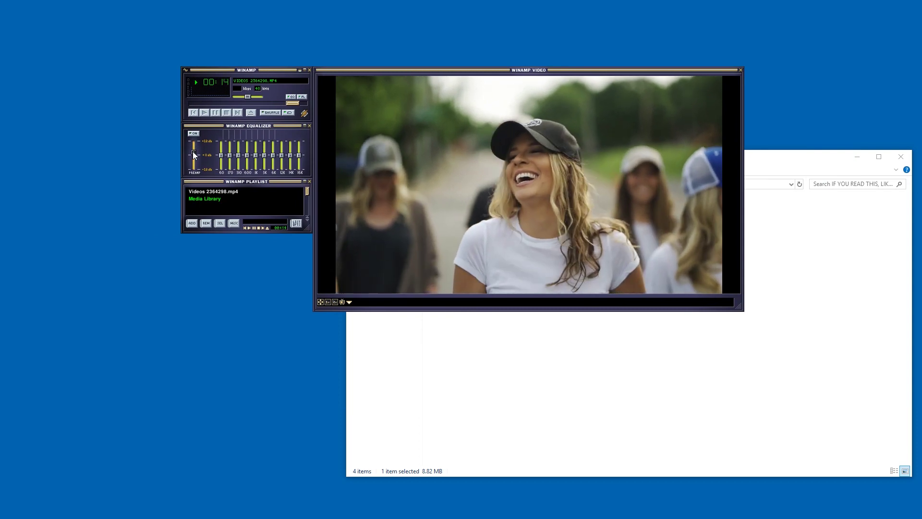
pyautogui.click(239, 148)
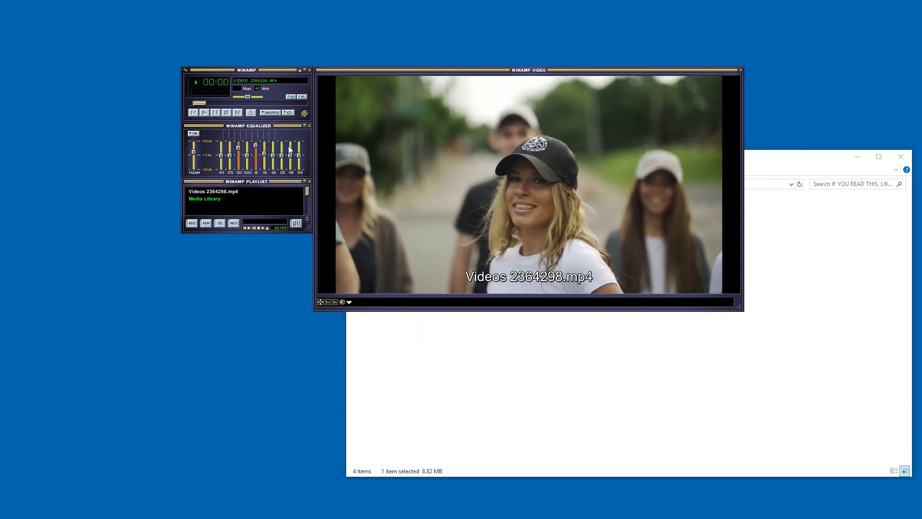
pyautogui.rightClick(226, 141)
pyautogui.click(203, 134)
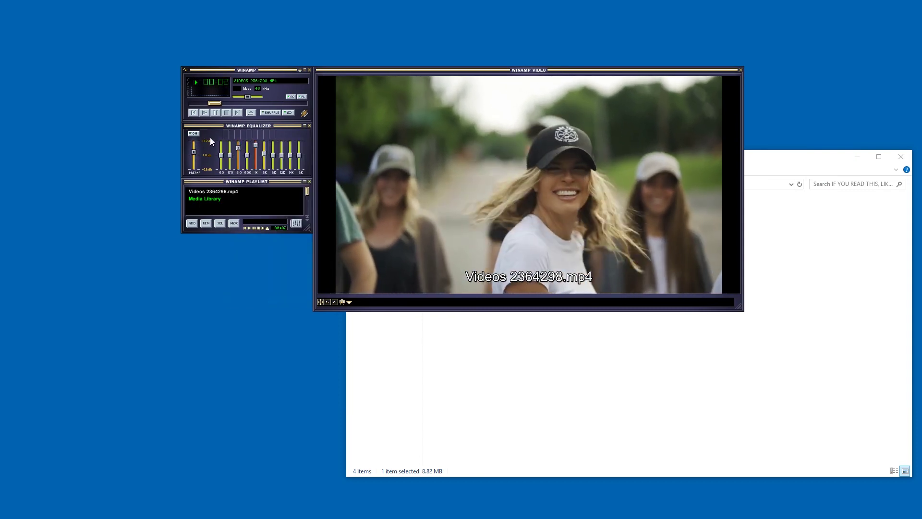